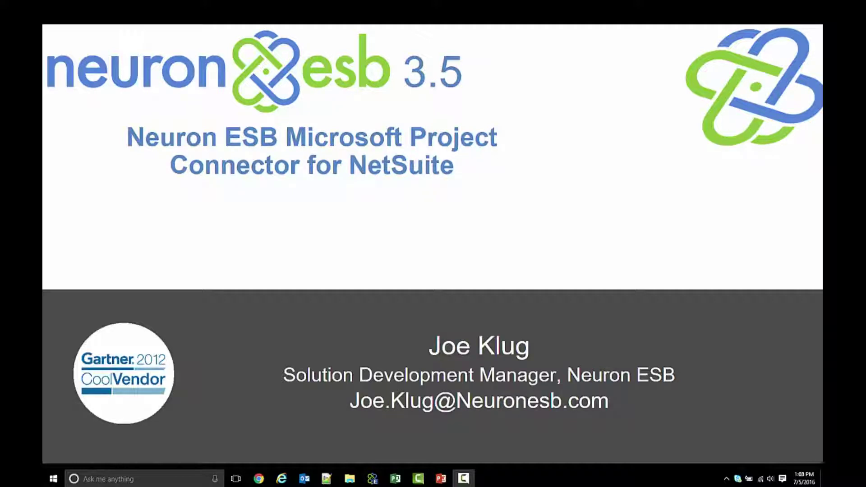
- Advance past the Project Connector for NetSuite title slide to Microsoft Project's start screen
key("alt+Tab")
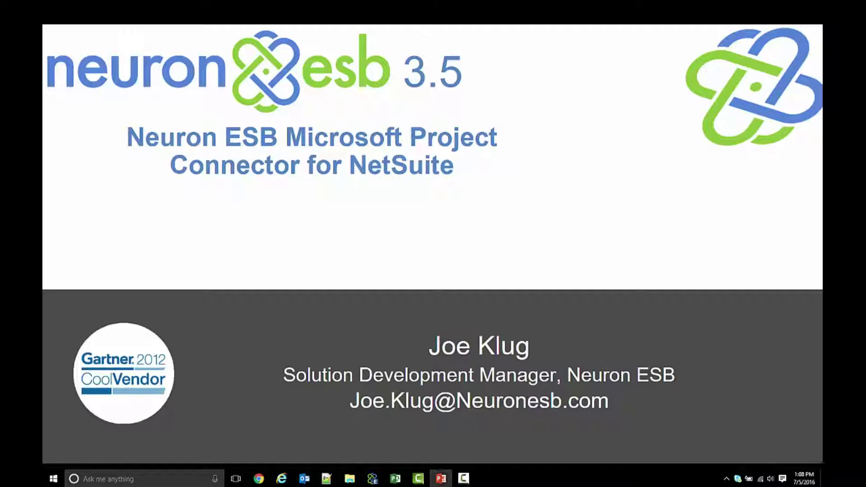
key("Right")
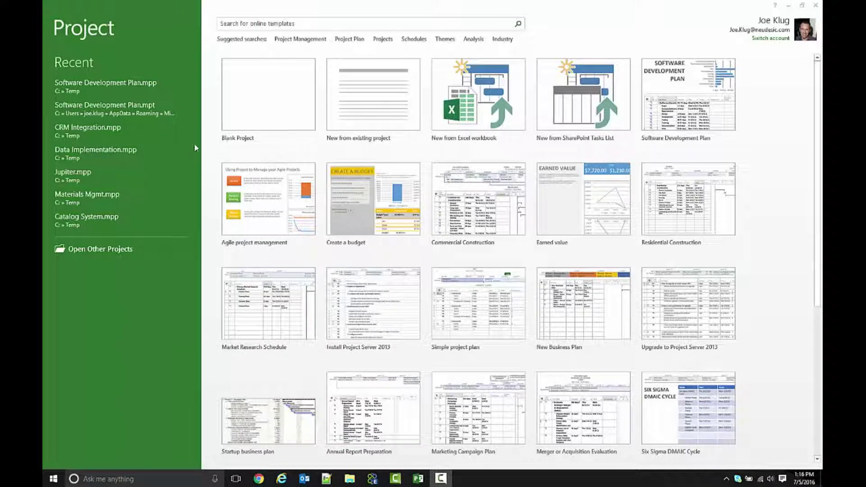
- Create a blank Project1 file and show the NETSUITE ribbon commands
left_click(267, 95)
left_click(267, 99)
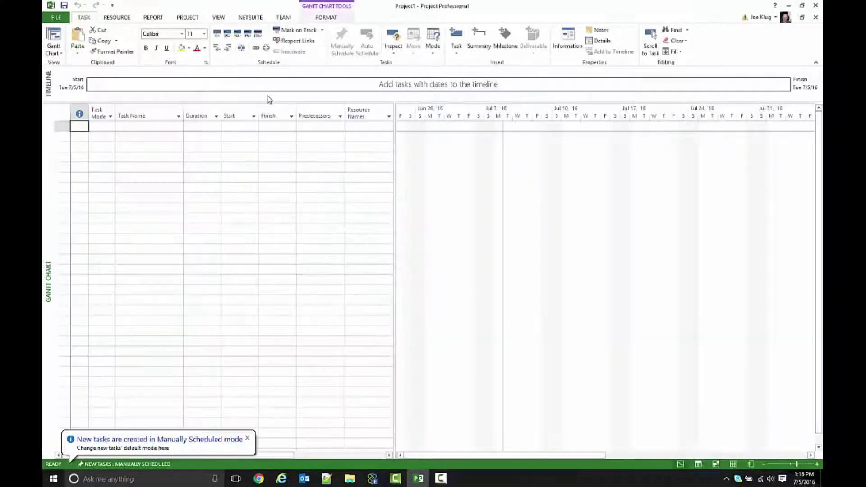
left_click(251, 18)
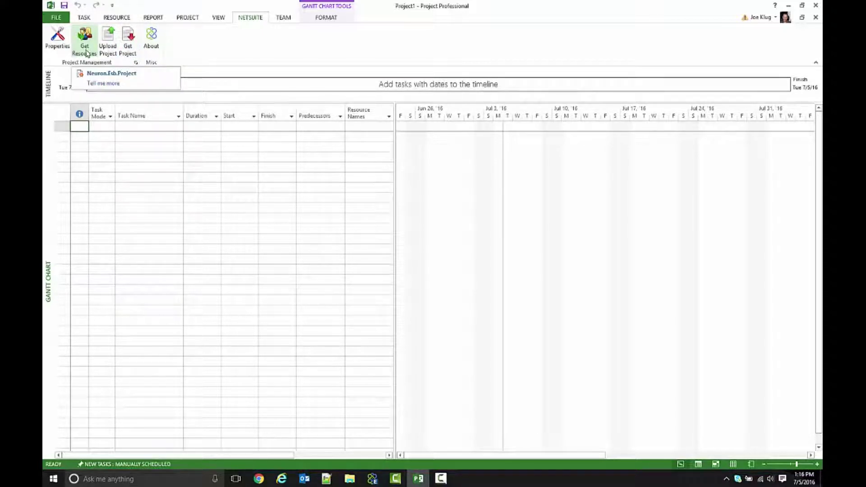
- Enter the account password in the connector's Properties configuration and save it
left_click(59, 47)
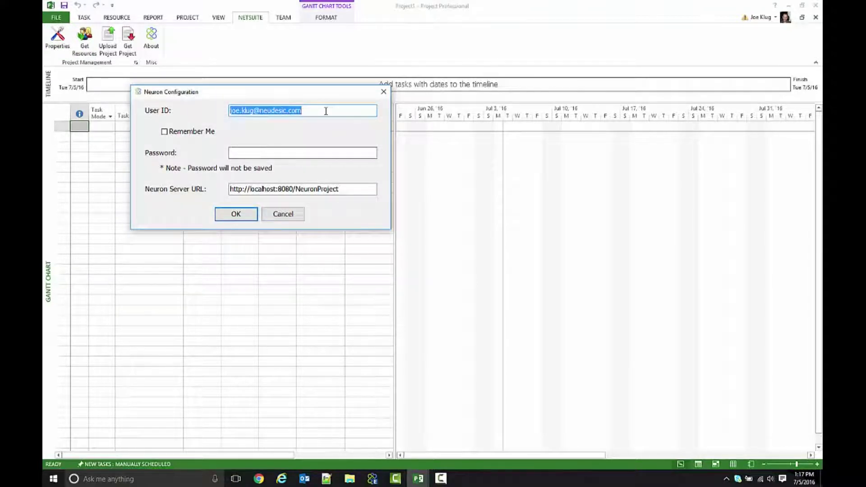
left_click(330, 153)
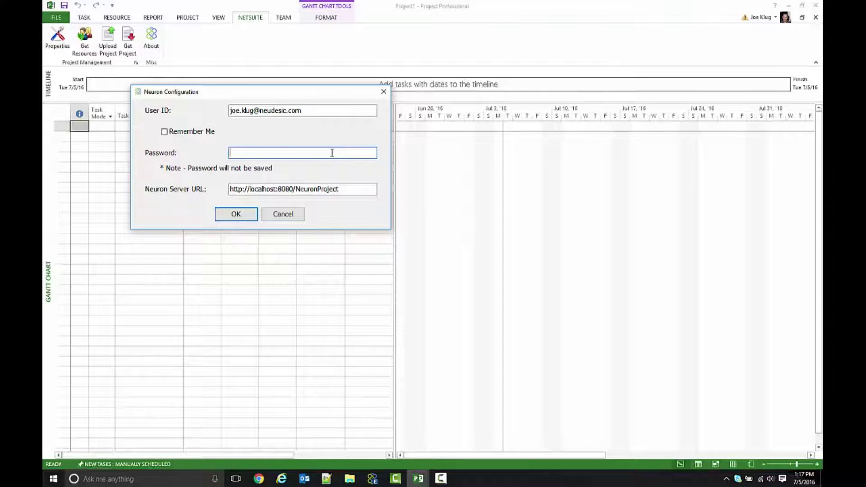
type("************")
left_click(246, 217)
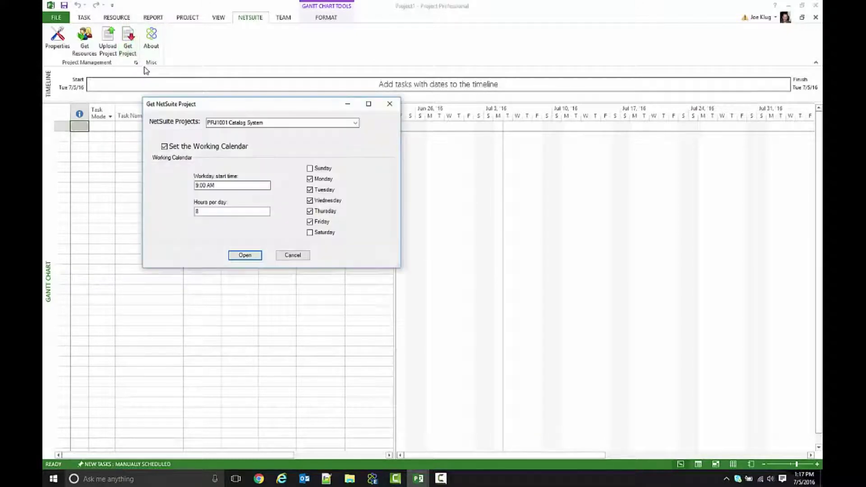
- Load NetSuite project PRJ1100 Software Development Plan into Microsoft Project
left_click(355, 123)
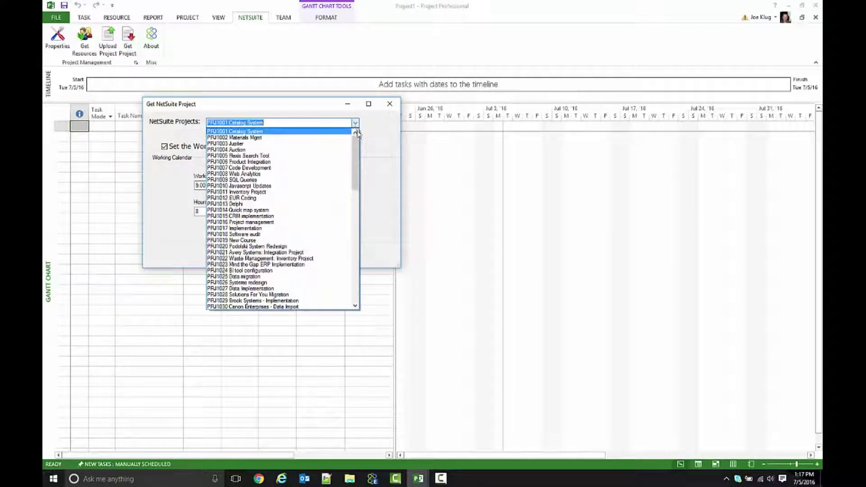
left_click_drag(357, 152, 355, 278)
left_click(253, 307)
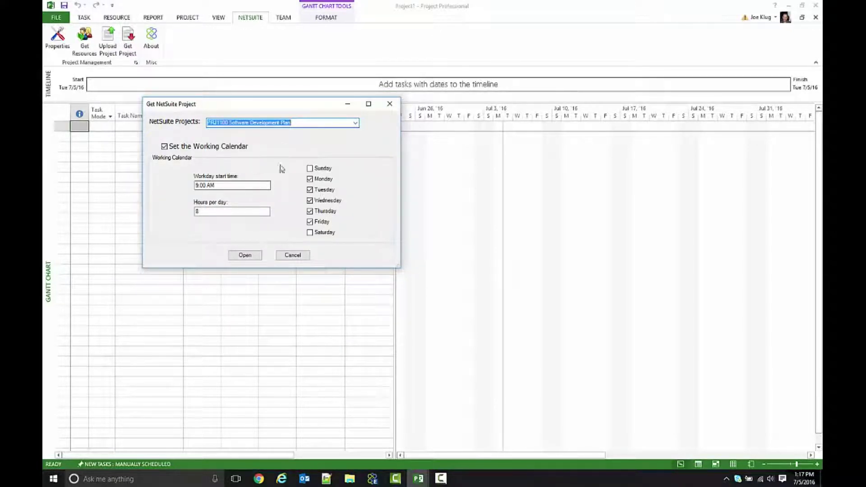
left_click(248, 254)
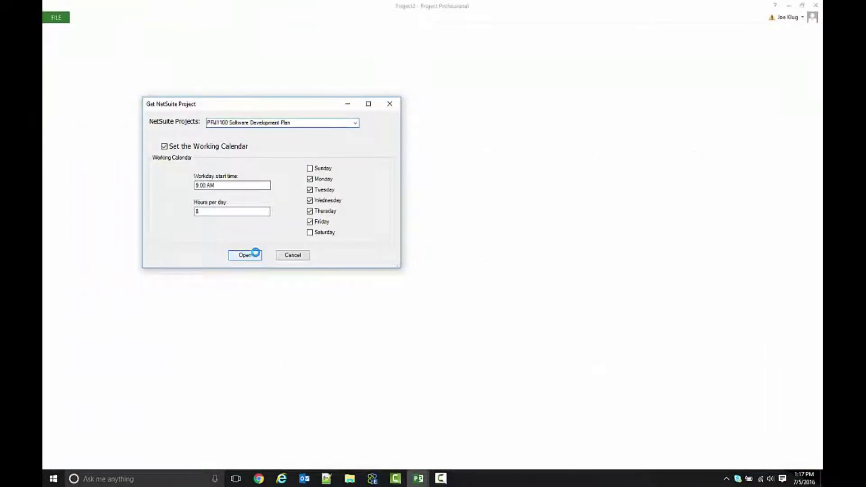
left_click(458, 271)
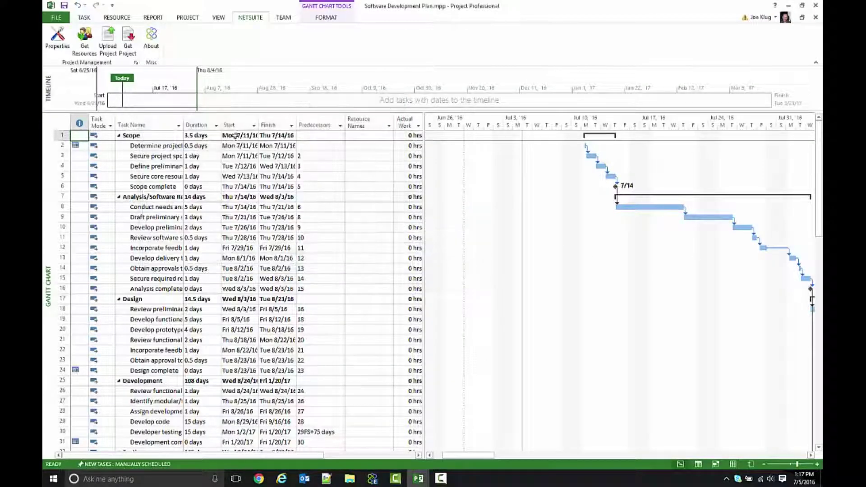
- Widen Task Name and fit the Start and Finish columns to show full dates
left_click_drag(218, 120, 216, 120)
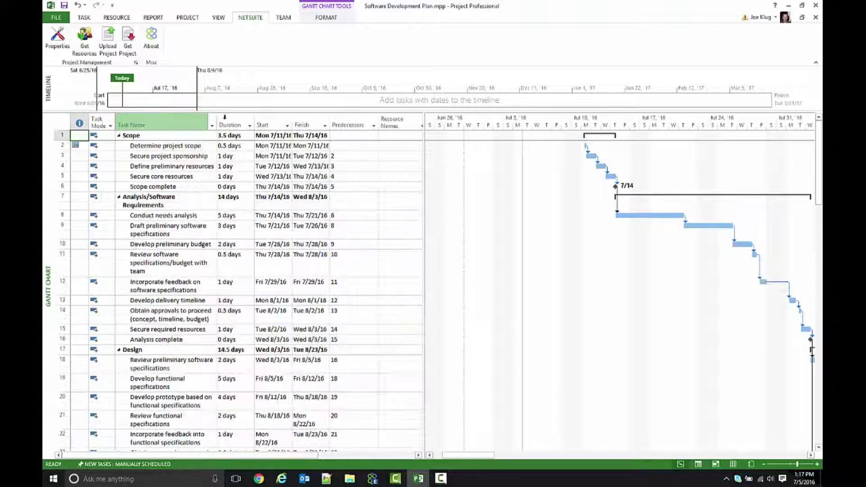
double_click(289, 120)
double_click(335, 119)
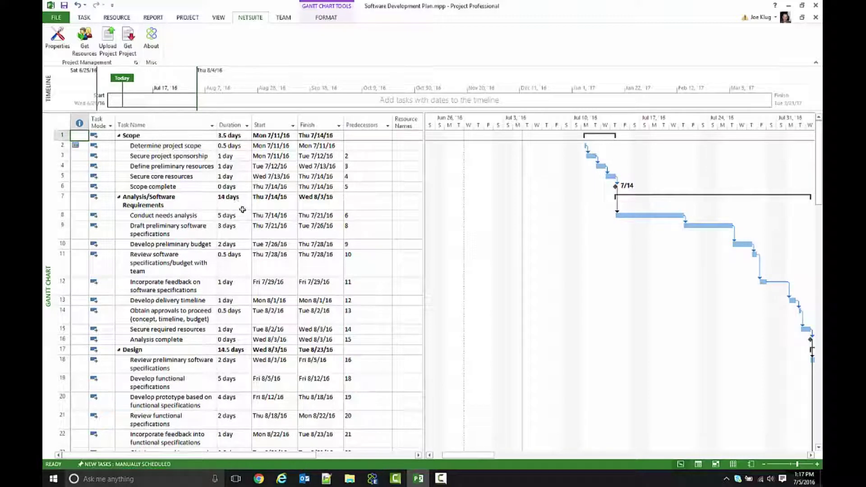
key("alt+Tab")
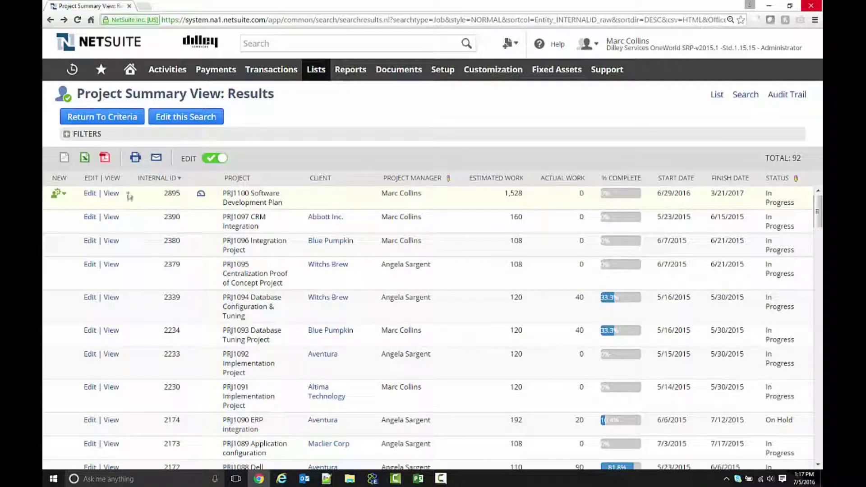
- Open the PRJ1100 project record in NetSuite and scroll to its Project Tasks list
left_click(111, 195)
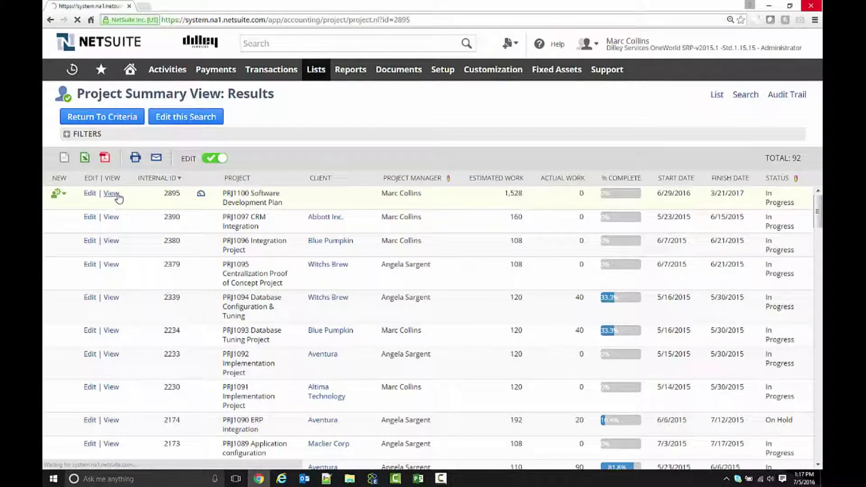
scroll(277, 278, "down", 6)
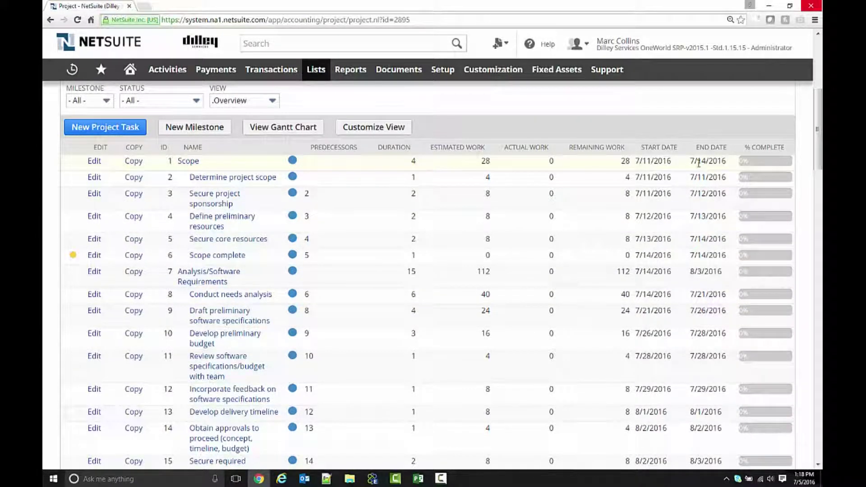
- Change Determine project scope's start to Mon 7/18/16, shifting the schedule a week later
key("alt+Tab")
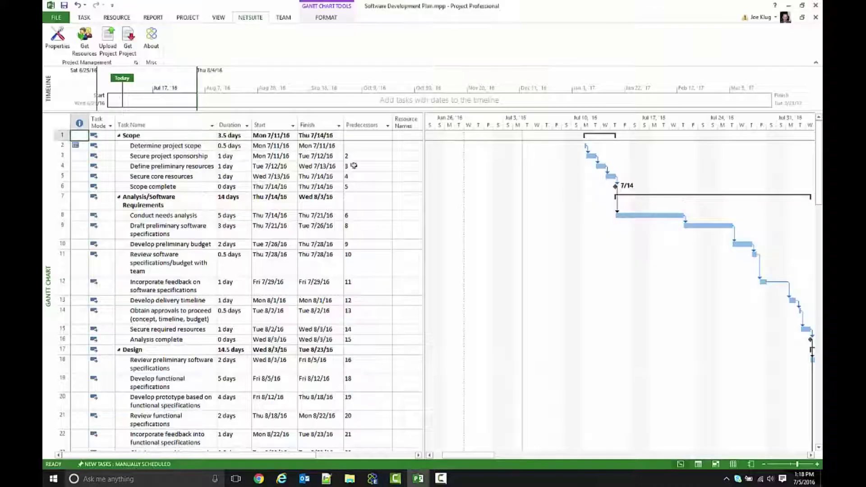
left_click(271, 135)
left_click(318, 136)
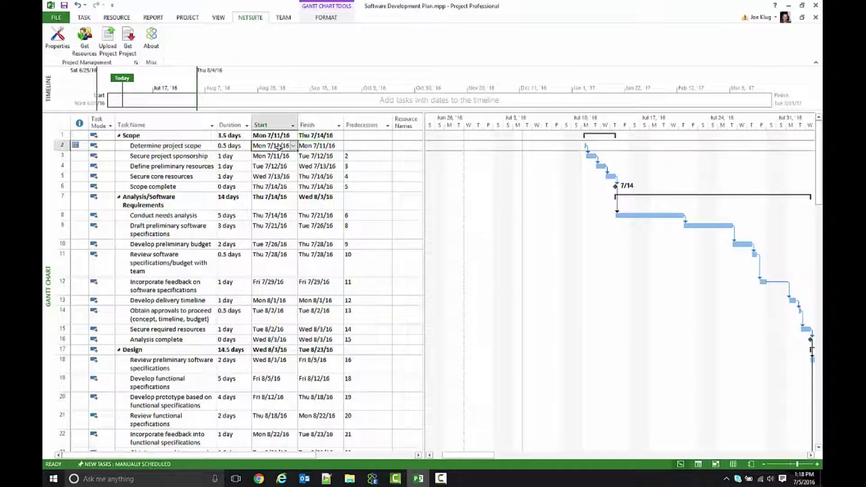
left_click(293, 146)
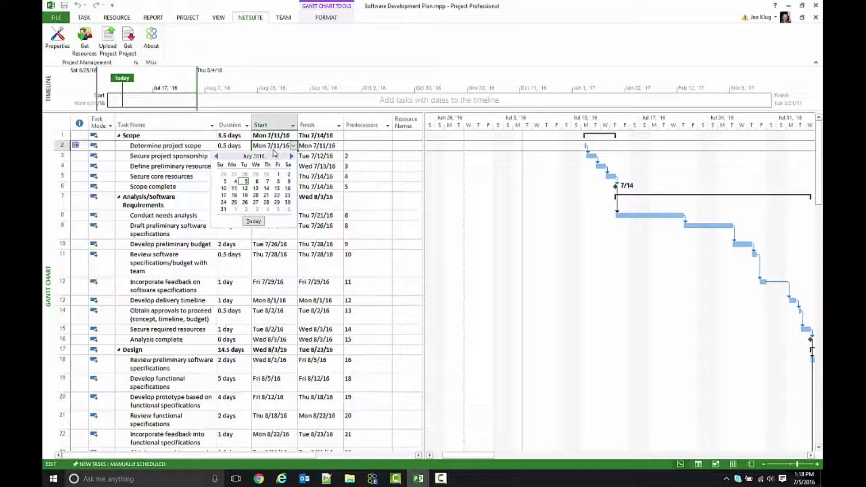
left_click(234, 196)
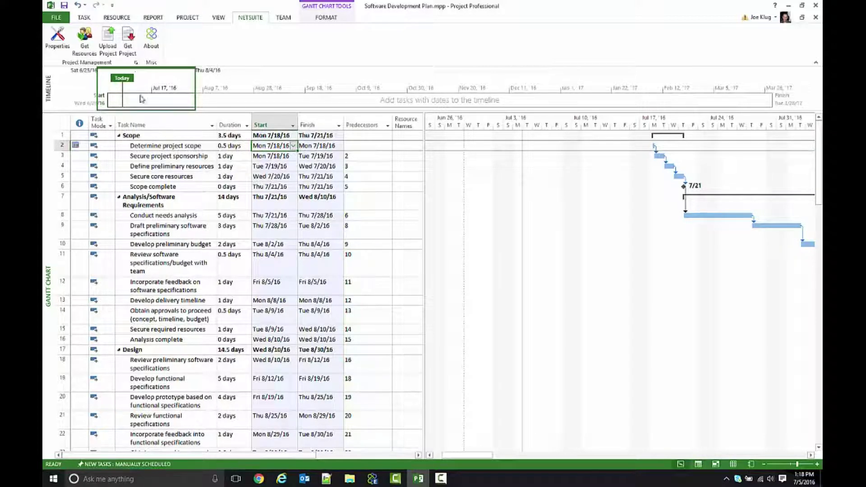
- Upload the July 18 schedule to NetSuite and acknowledge the Project Successfully Uploaded message
left_click(111, 43)
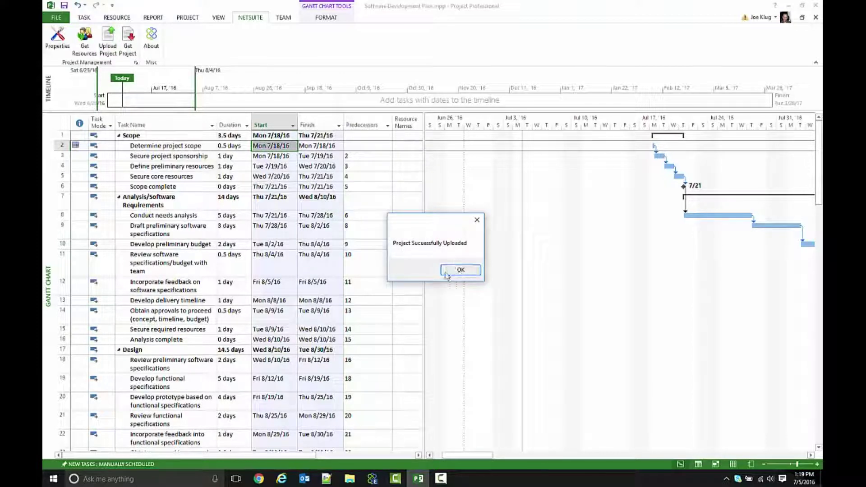
left_click(470, 273)
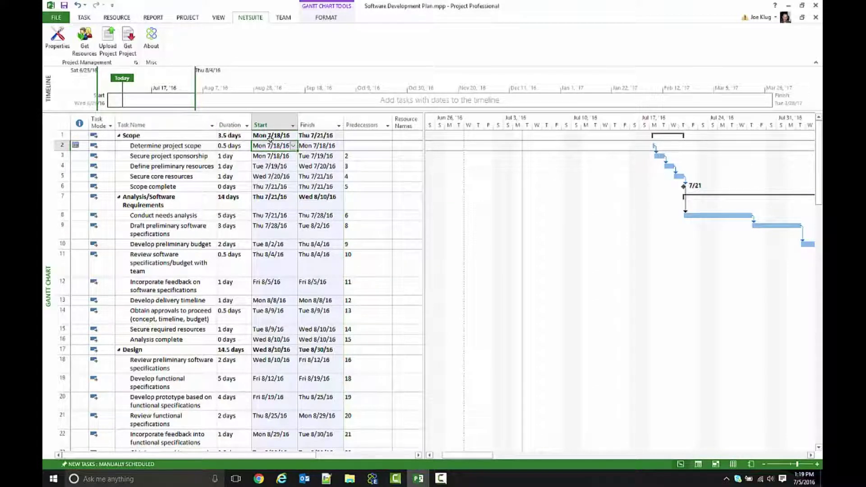
- Reload the NetSuite project and check Scope now runs 7/18/2016 to 7/21/2016
key("alt+Tab")
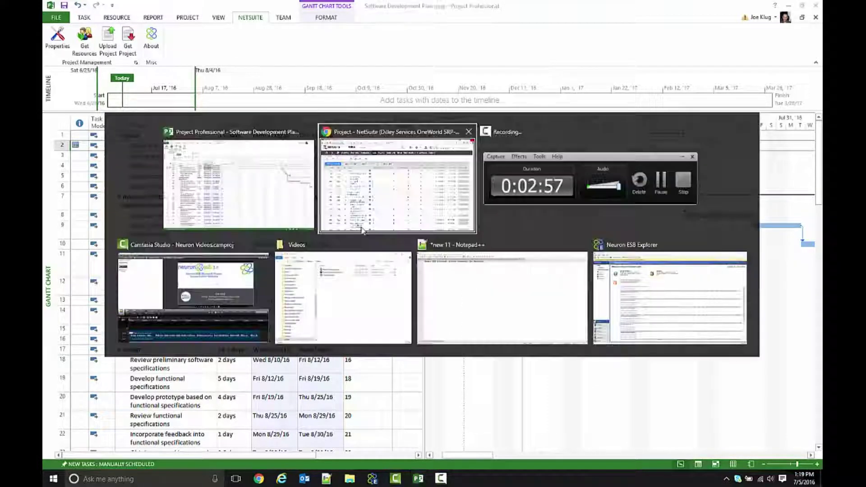
key("F5")
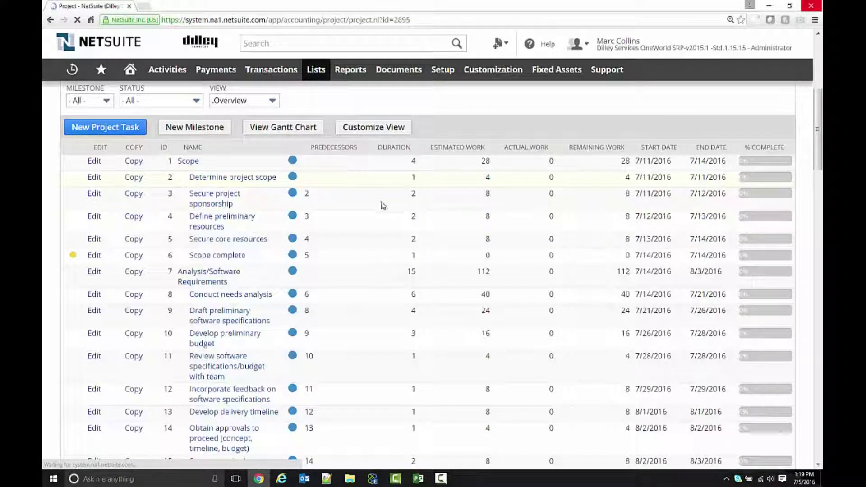
scroll(574, 180, "down", 1)
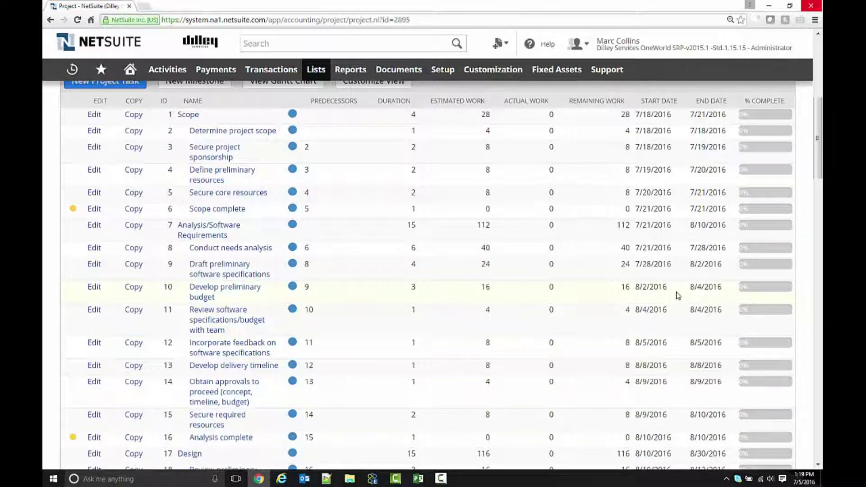
scroll(673, 277, "up", 1)
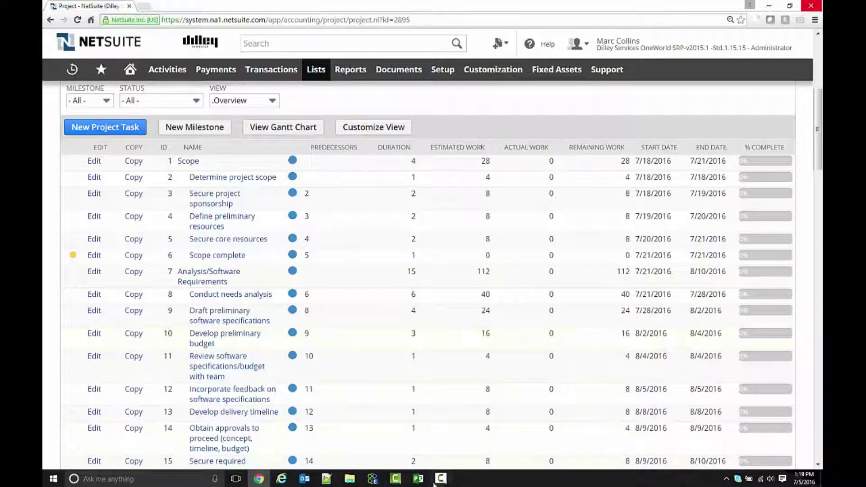
- Close the Software Development Plan from the FILE backstage and open the Windows Start menu
left_click(418, 480)
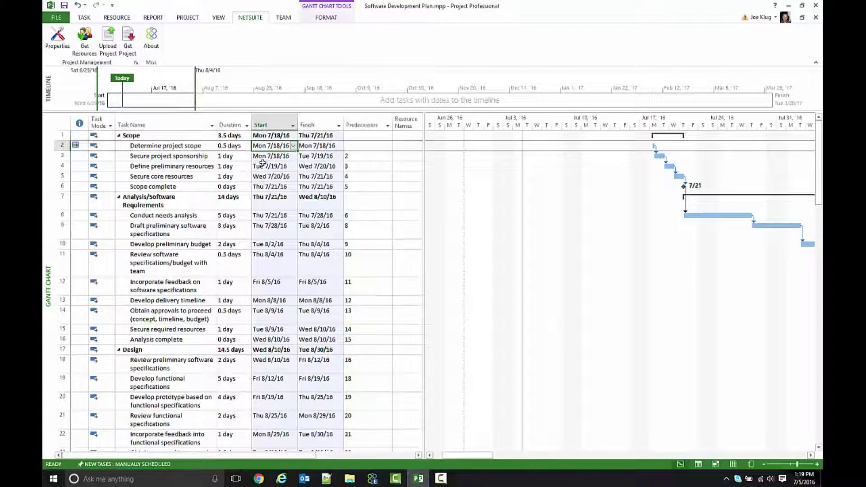
left_click(57, 18)
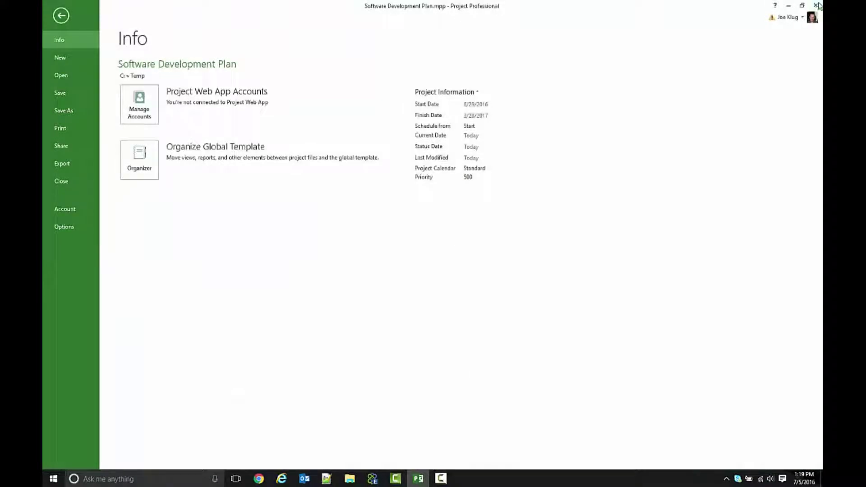
key("Escape")
left_click(53, 479)
- Relaunch Project and create a new project from the Software Development Plan template
left_click(89, 332)
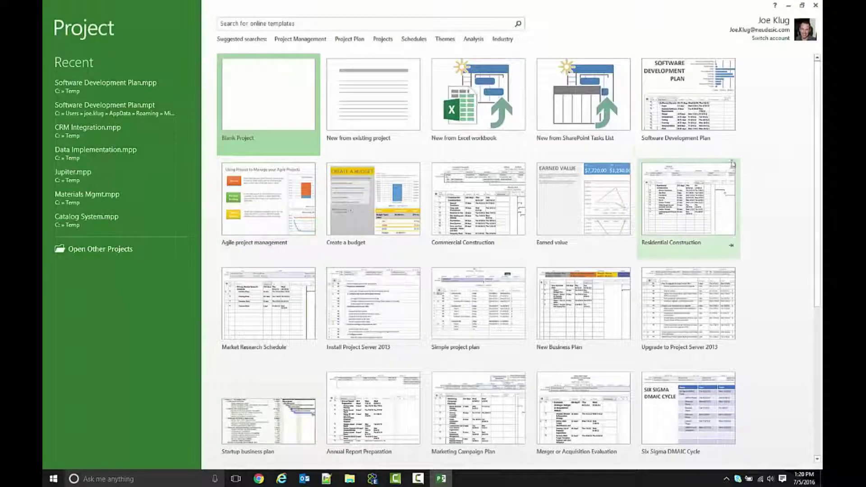
left_click(697, 110)
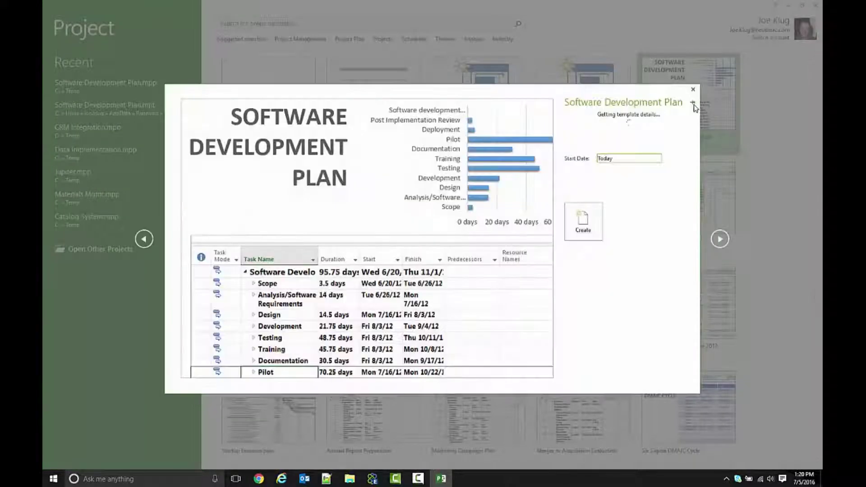
left_click(584, 226)
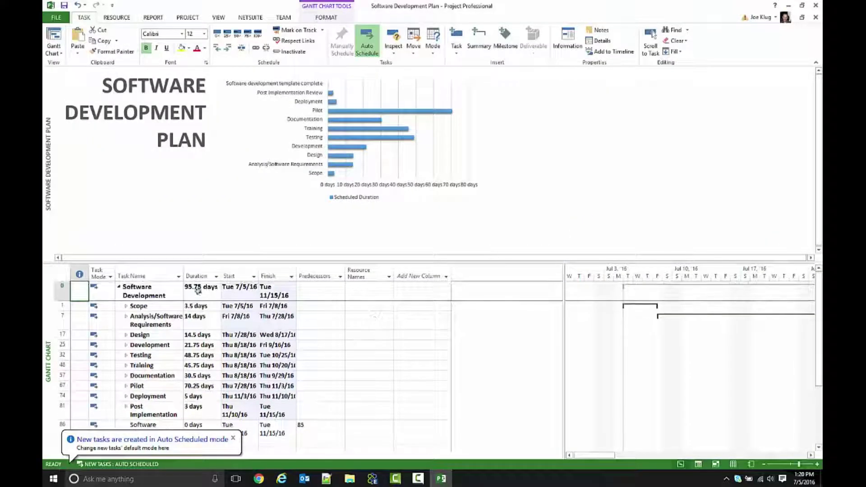
- Widen the Task Name and Start columns
left_click_drag(183, 276, 211, 276)
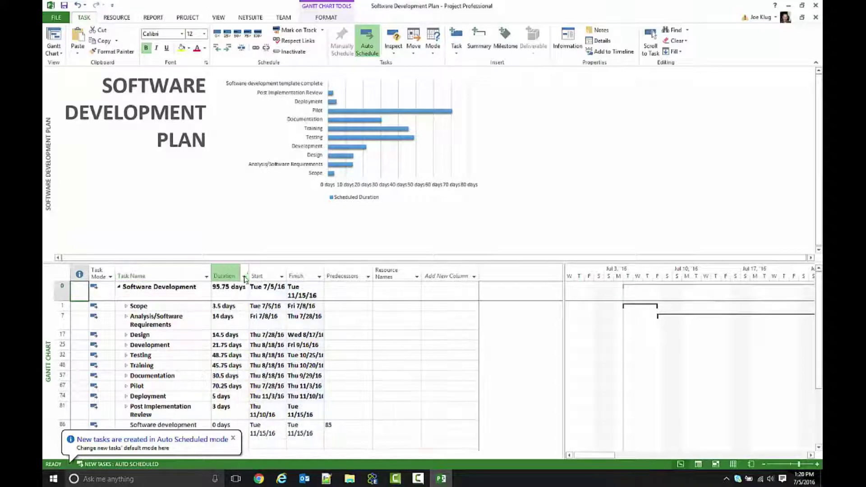
left_click(260, 274)
left_click_drag(287, 273, 357, 273)
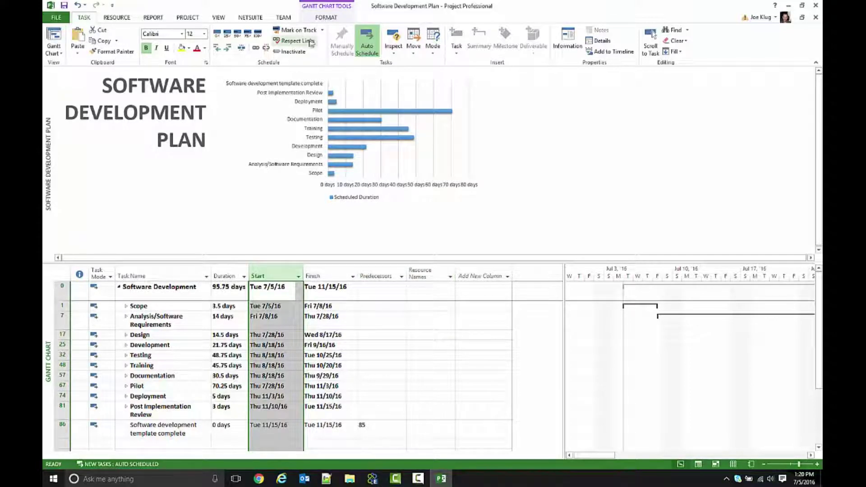
- Log in to NetSuite with Get Resources to load the NetSuite resources into the plan
left_click(249, 17)
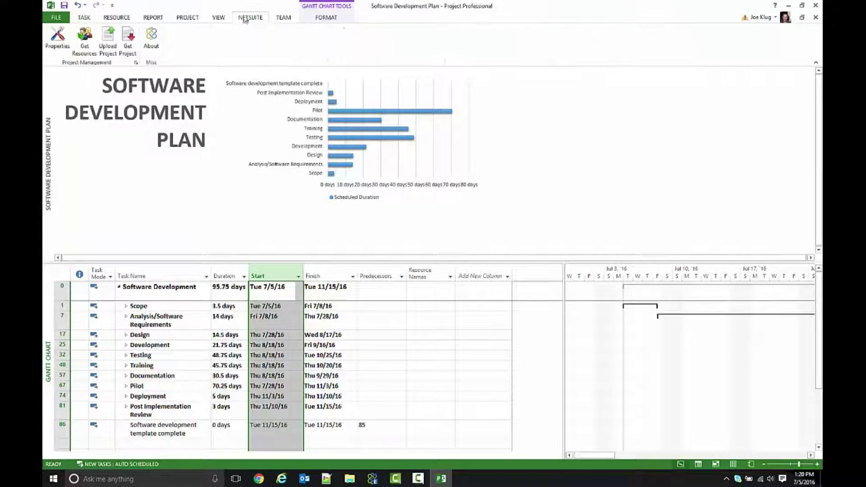
left_click(84, 42)
left_click_drag(120, 19, 304, 79)
left_click(312, 135)
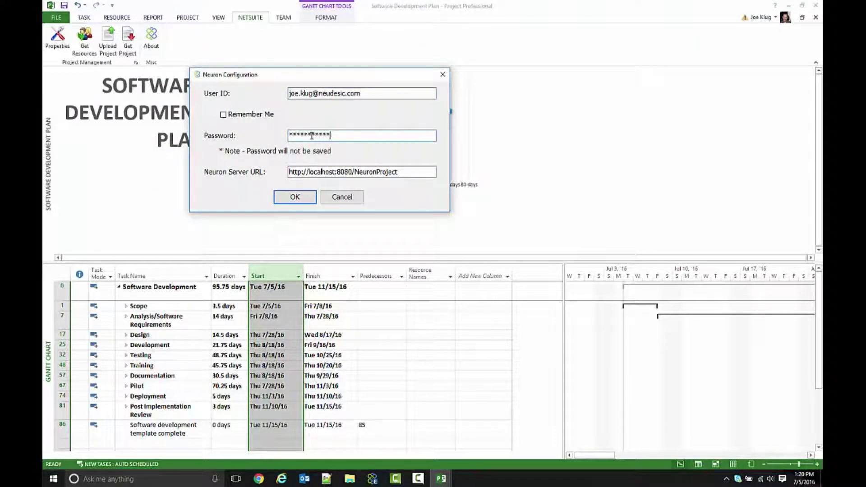
left_click(296, 198)
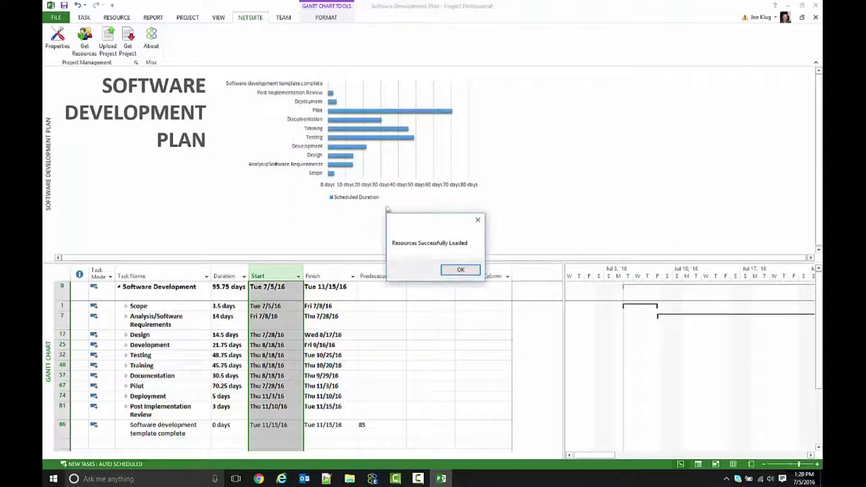
left_click(462, 271)
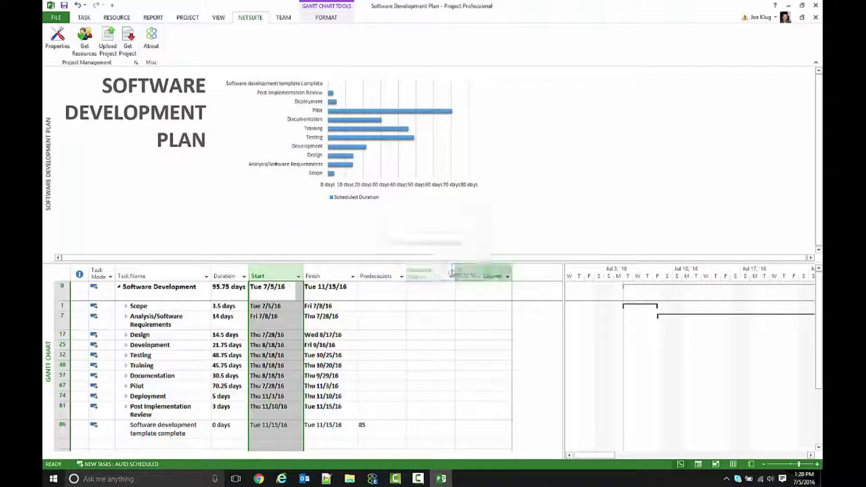
- Show the over 50 loaded resources in a full-window Resource Sheet
left_click(219, 18)
left_click(204, 41)
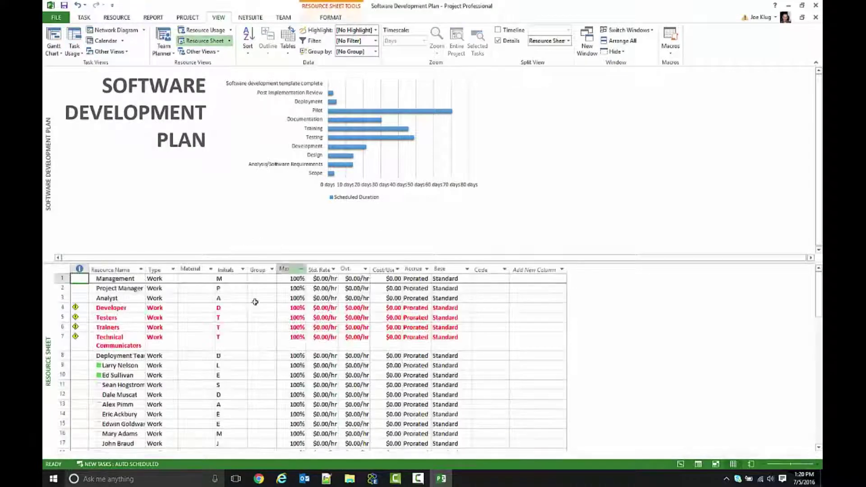
scroll(254, 304, "down", 9)
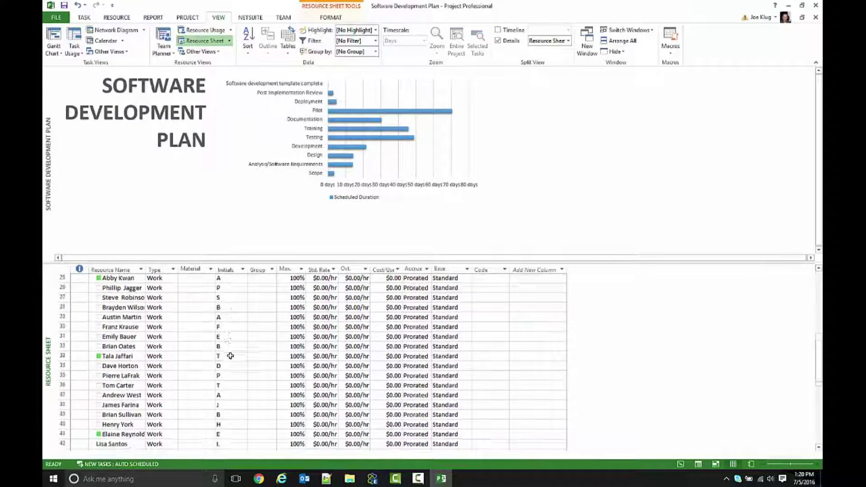
scroll(232, 360, "down", 1)
scroll(233, 360, "up", 5)
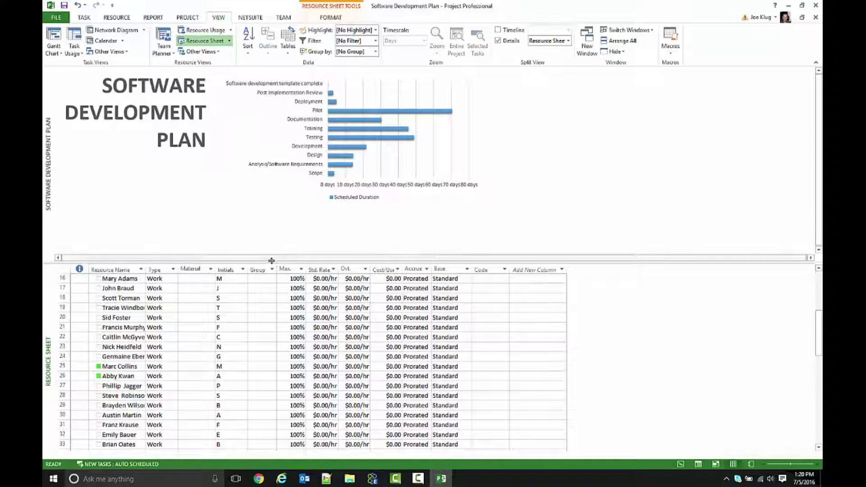
left_click_drag(271, 261, 266, 68)
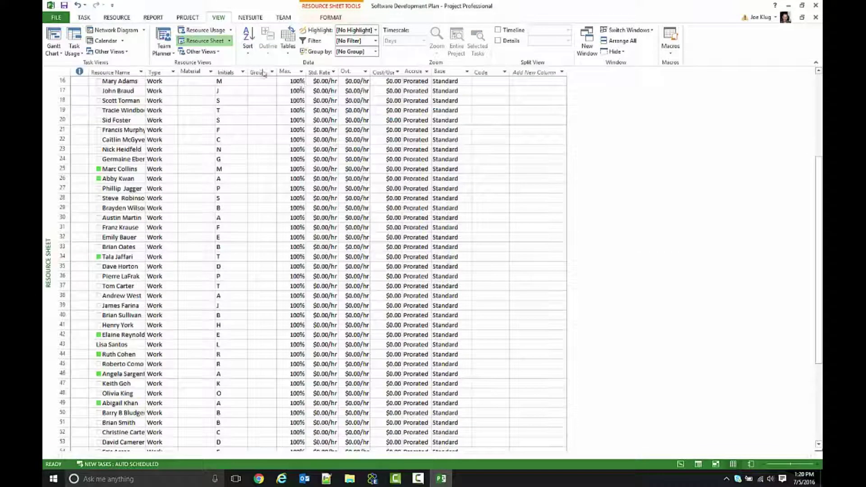
- In the Gantt chart, replace Management with a NetSuite person on Determine project scope
left_click(54, 40)
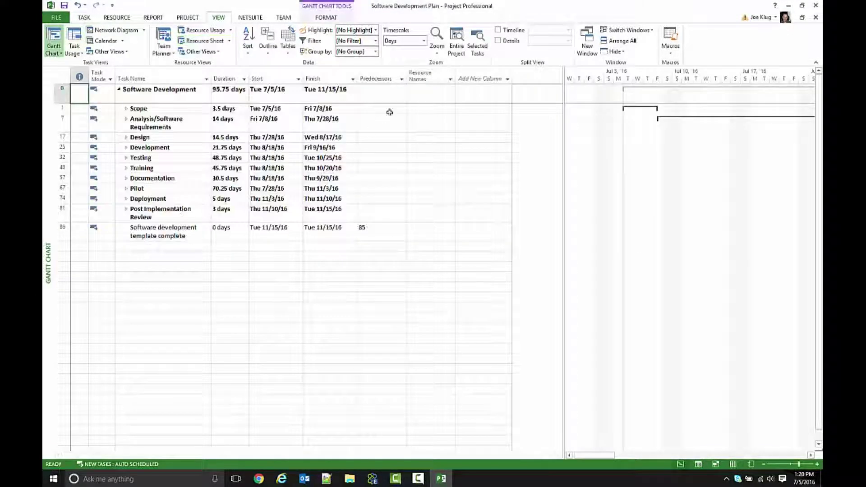
left_click(126, 110)
left_click(449, 124)
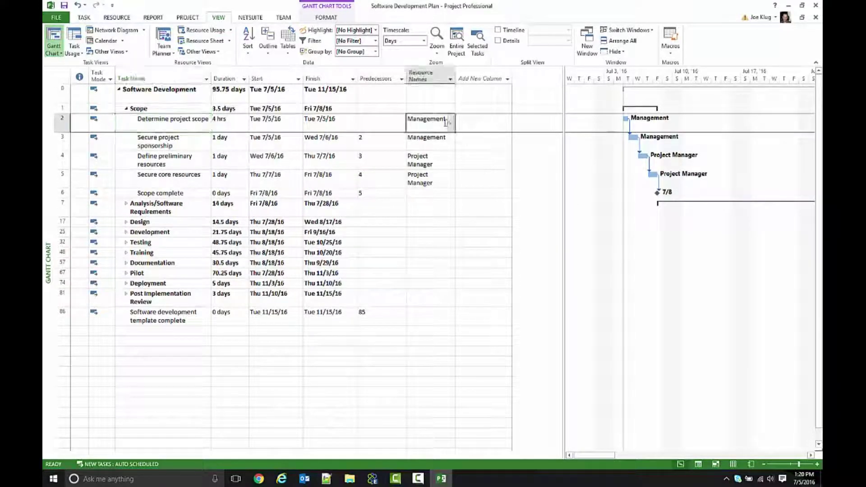
left_click(450, 125)
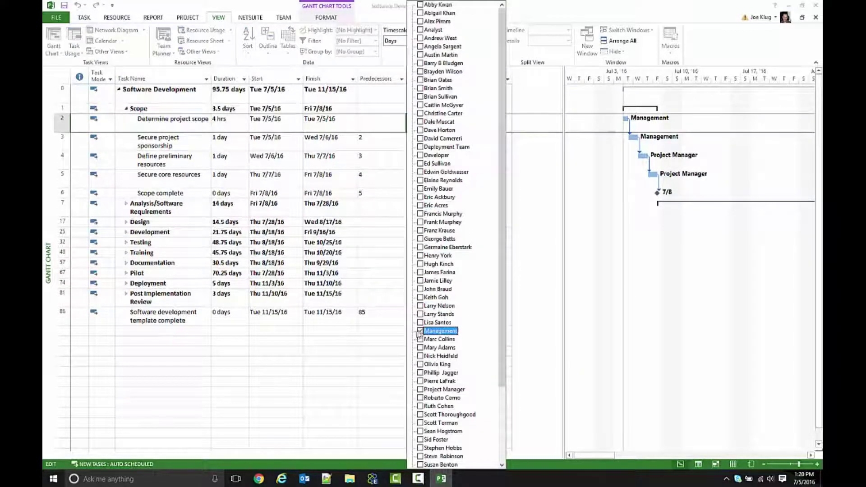
left_click(419, 332)
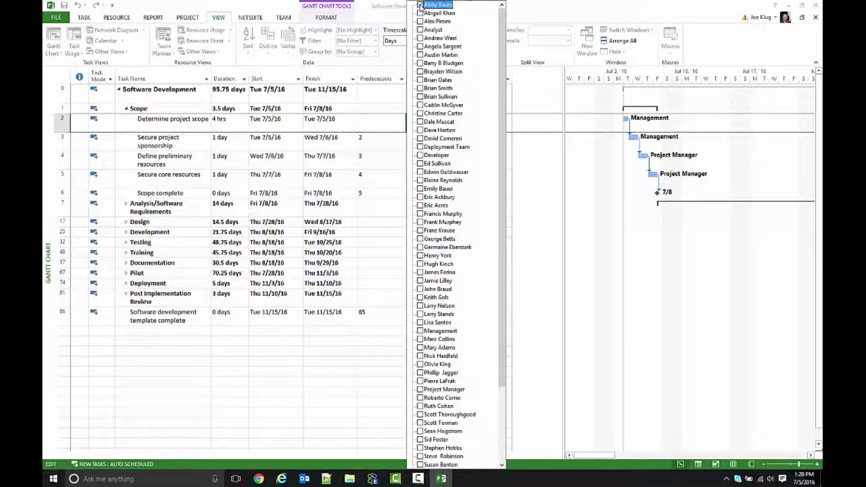
key("Return")
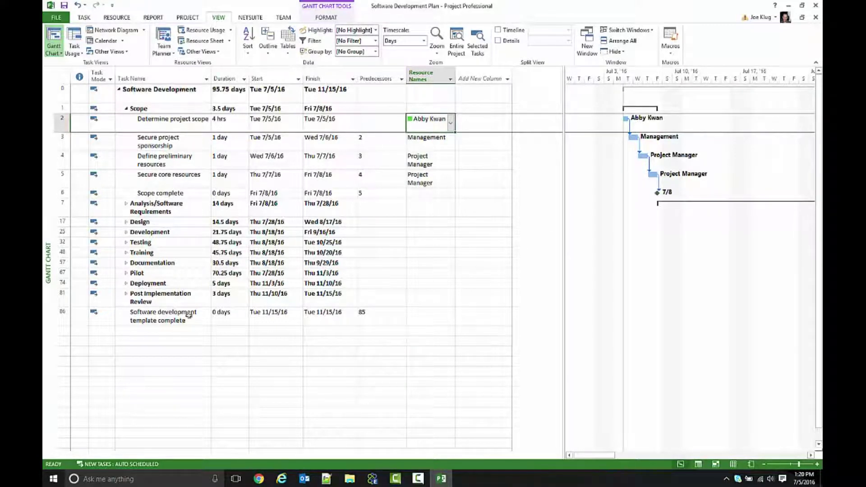
- Upload the template plan to NetSuite as PRJ1101, then switch to Chrome
left_click(250, 18)
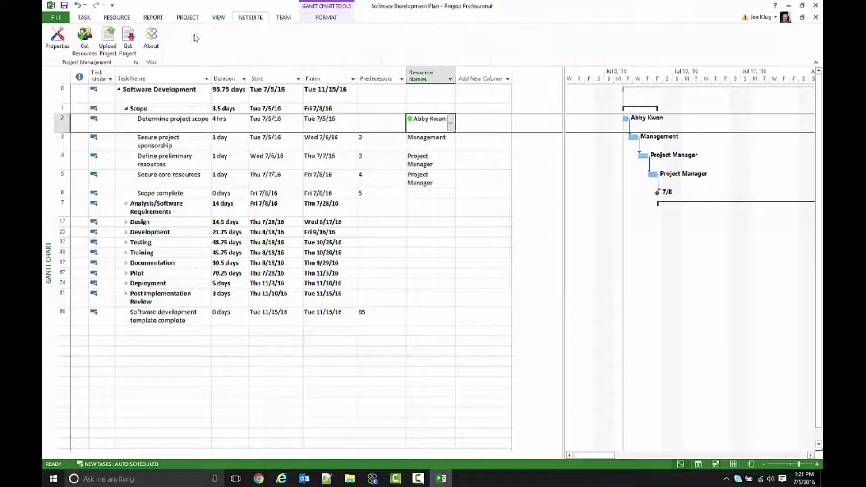
left_click(108, 38)
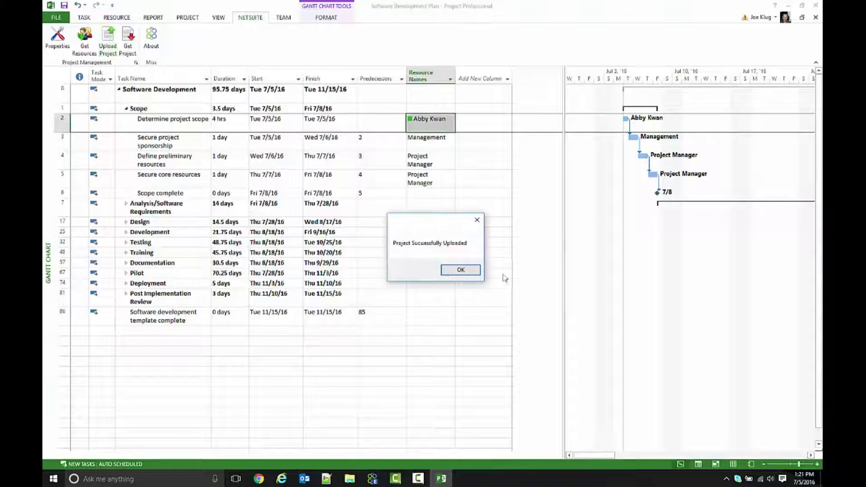
left_click(461, 271)
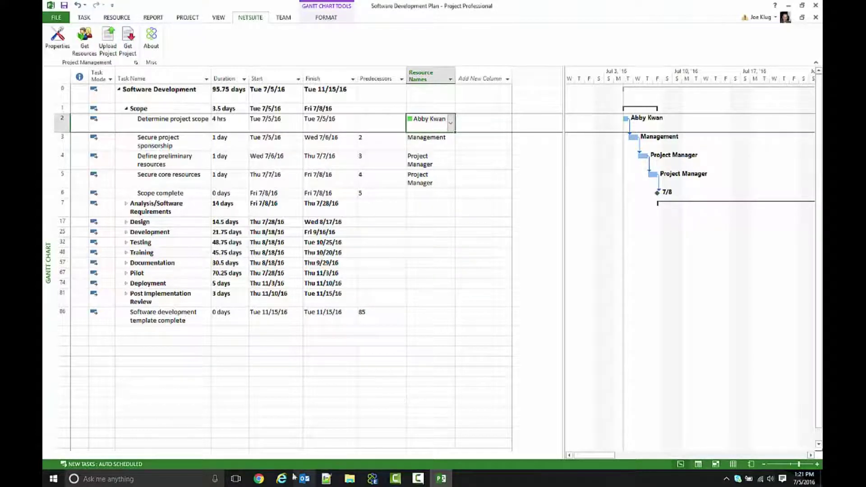
left_click(259, 480)
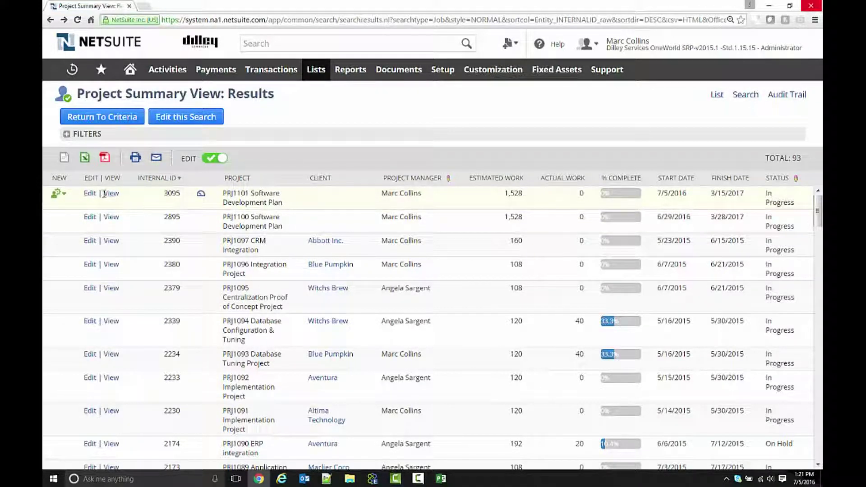
- Open PRJ1101 Software Development Plan and compare its Scope dates (7/5/2016–7/8/2016) with Microsoft Project
left_click(120, 197)
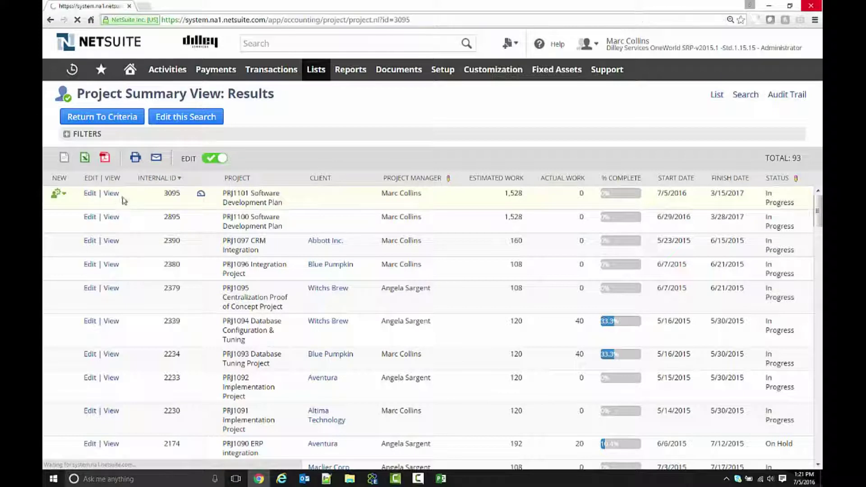
scroll(703, 336, "down", 4)
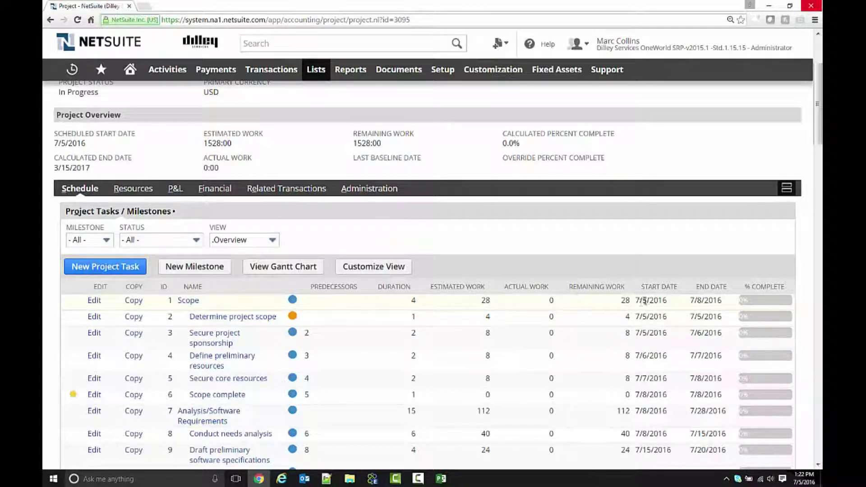
key("alt+Tab")
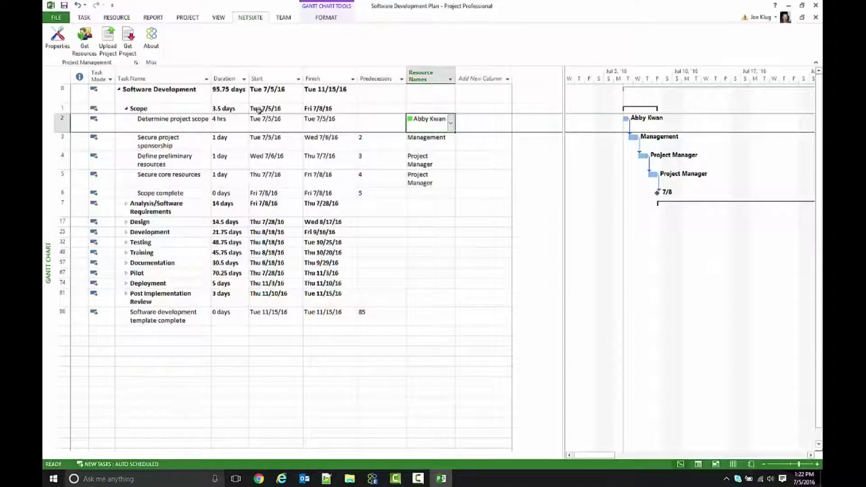
left_click(263, 98)
left_click_drag(289, 111, 319, 109)
key("alt+Tab")
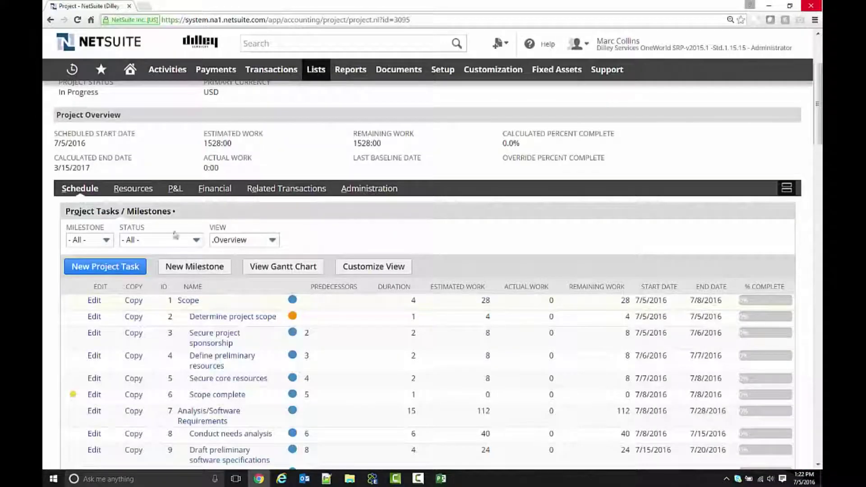
- Review PRJ1101's assigned resources, then its task schedule
left_click(129, 190)
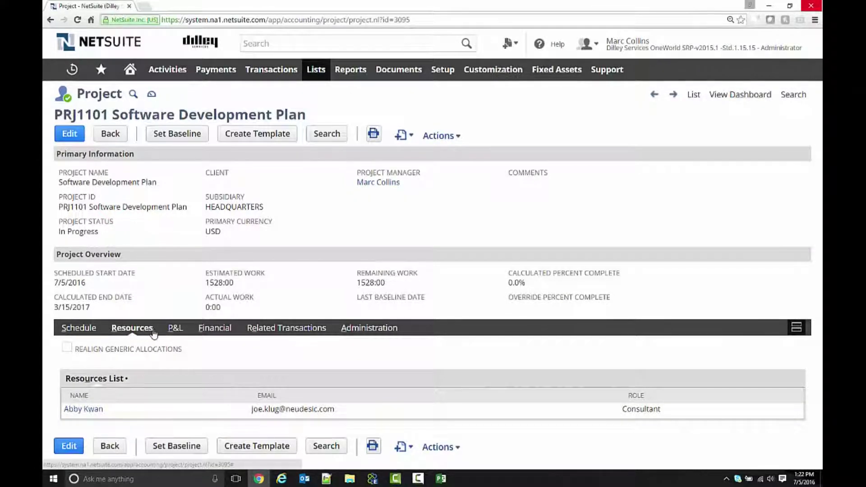
left_click(85, 328)
scroll(392, 304, "down", 4)
scroll(392, 304, "down", 1)
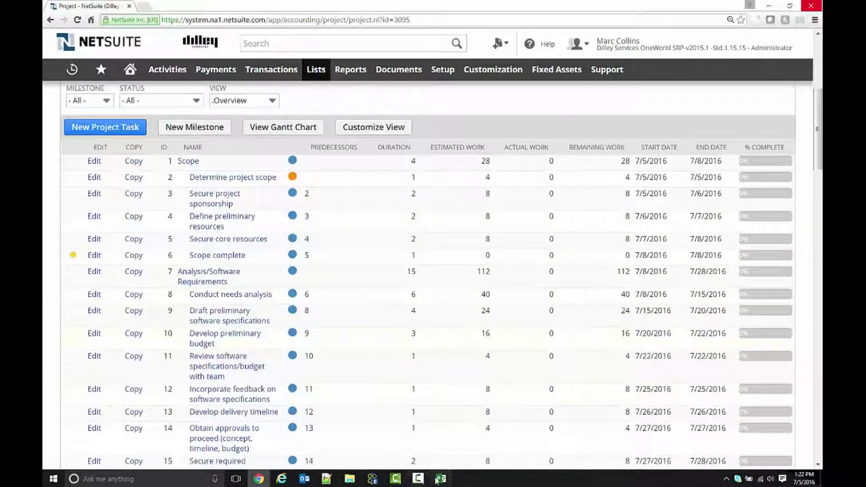
- Switch back to Microsoft Project's Gantt view showing Scope from Tue 7/5/16 to Fri 7/8/16
key("alt+Tab")
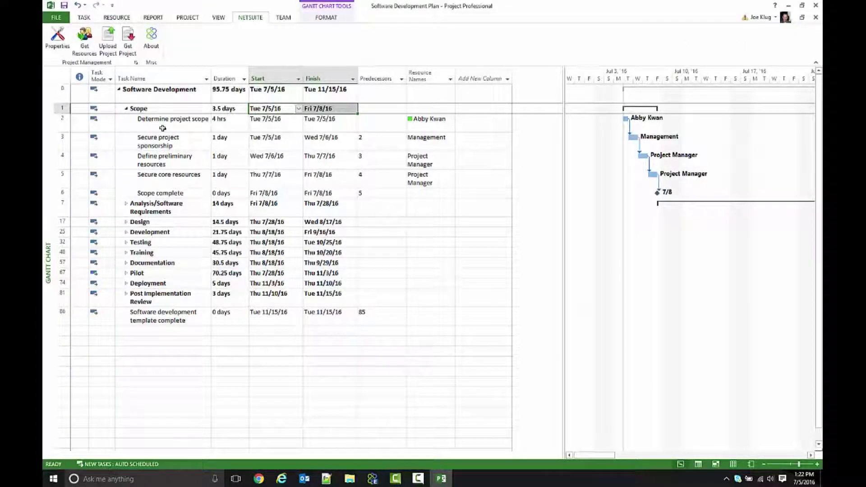